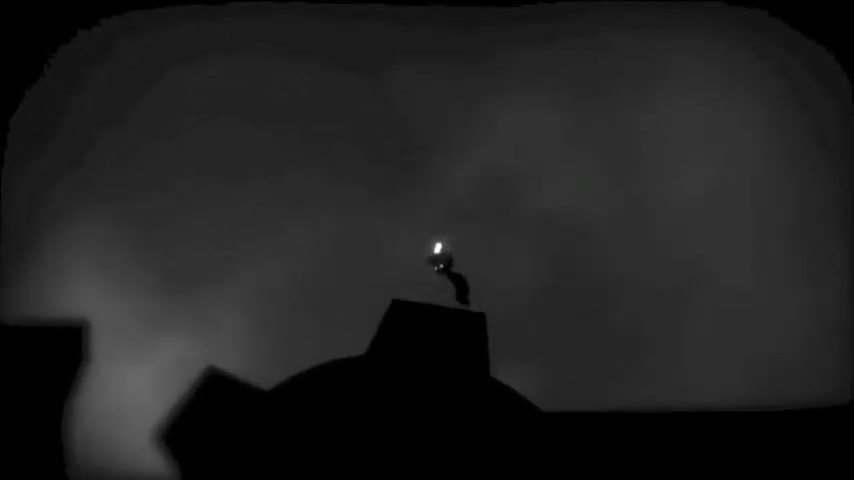
key("Left")
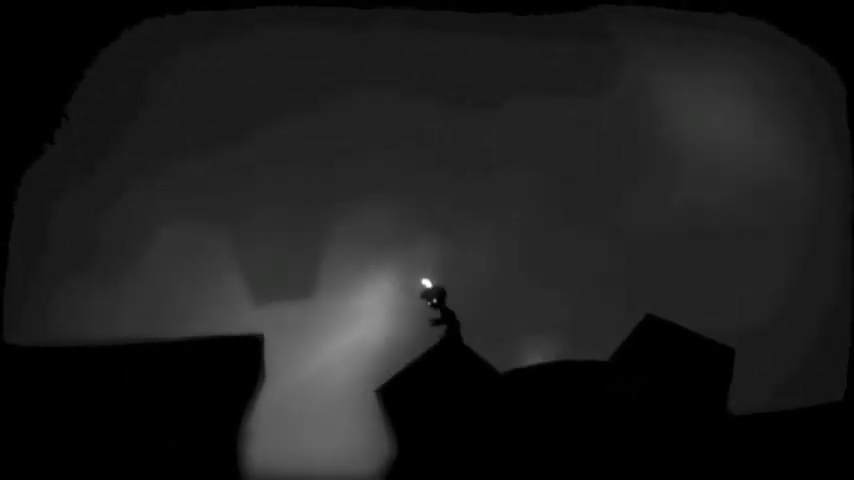
key("Left")
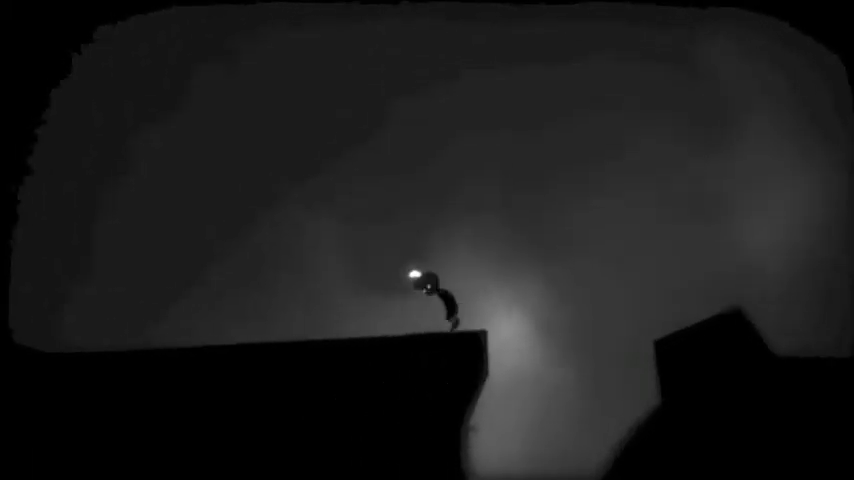
key("Left")
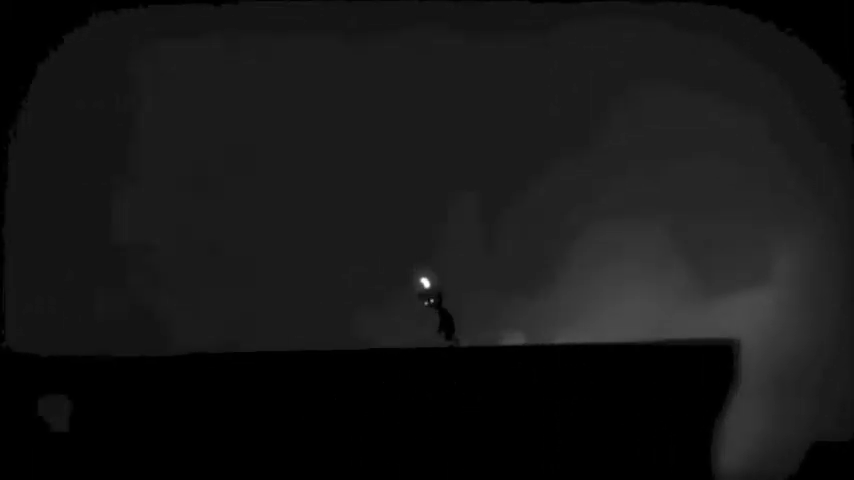
key("Left")
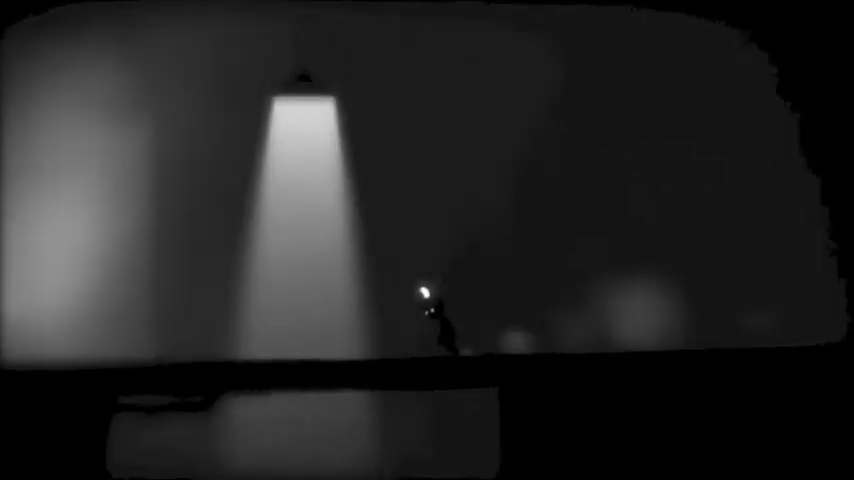
key("Left")
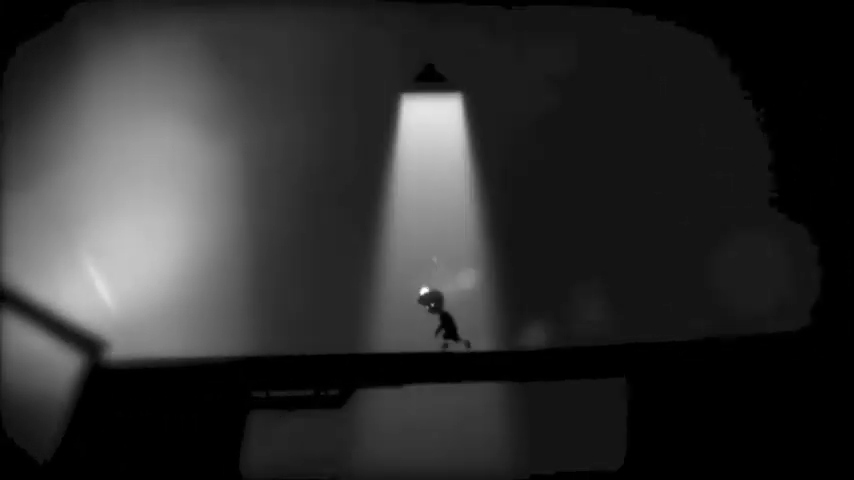
key("Right")
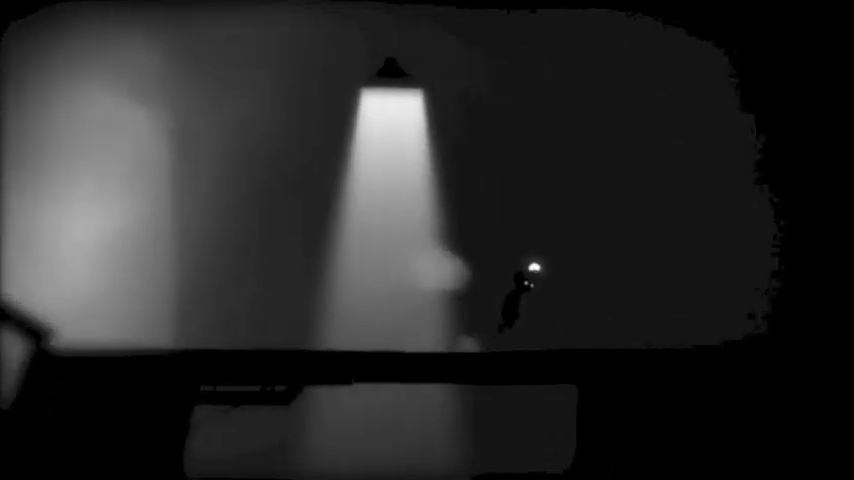
key("Up")
key("Right")
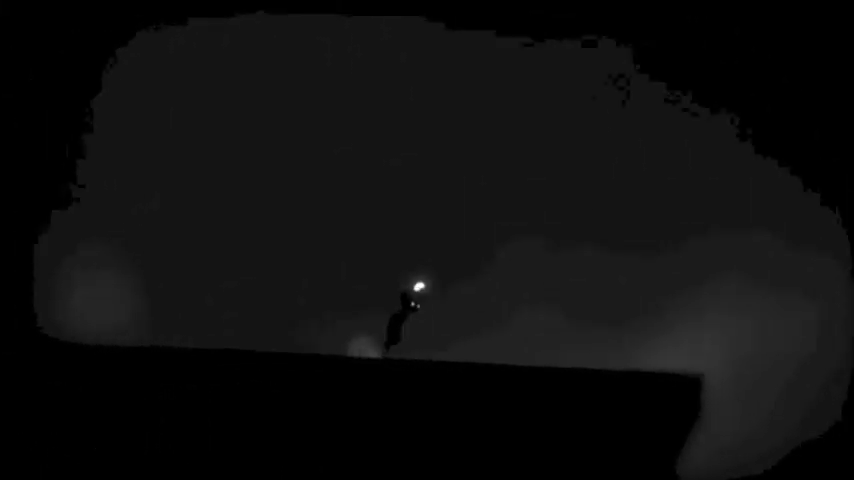
key("Right")
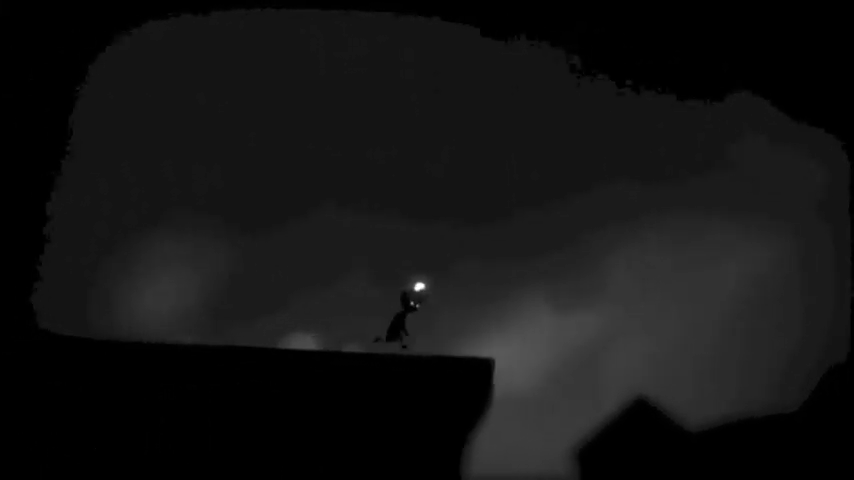
key("Right")
key("Up")
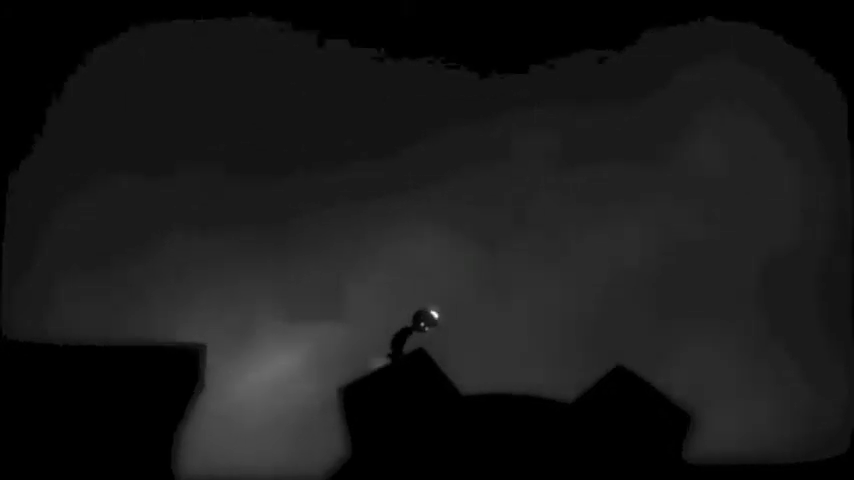
key("Right")
key("Up")
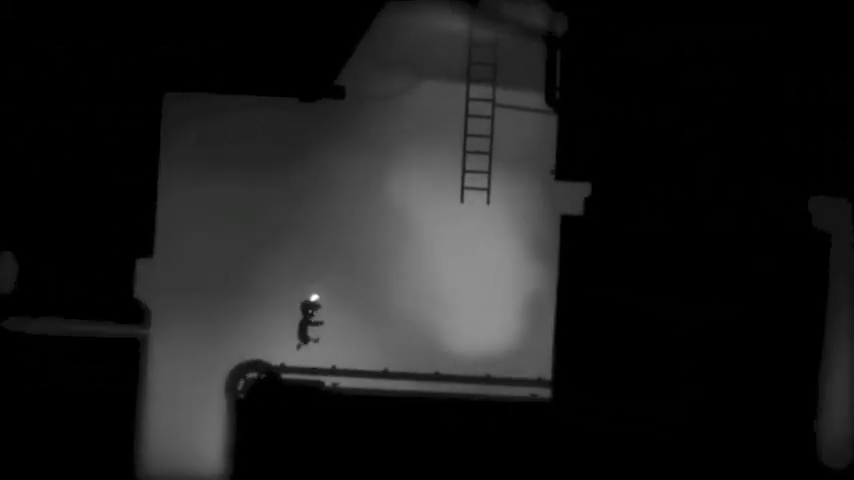
key("Right")
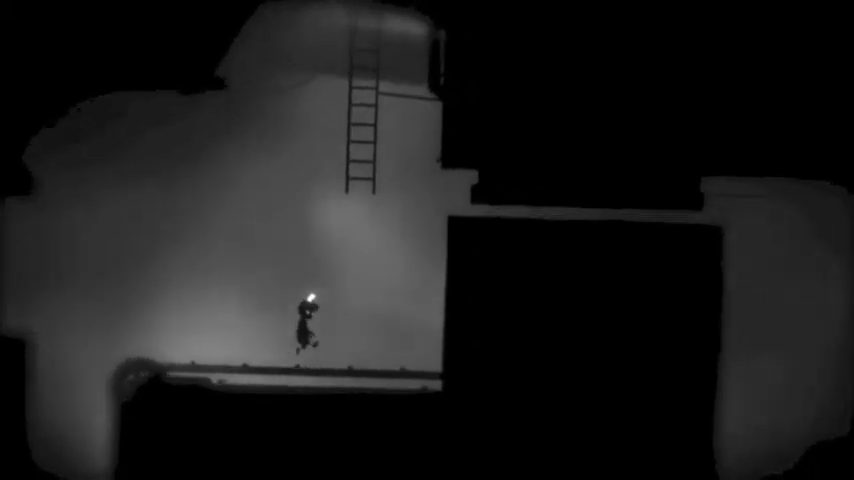
key("Right")
key("Up")
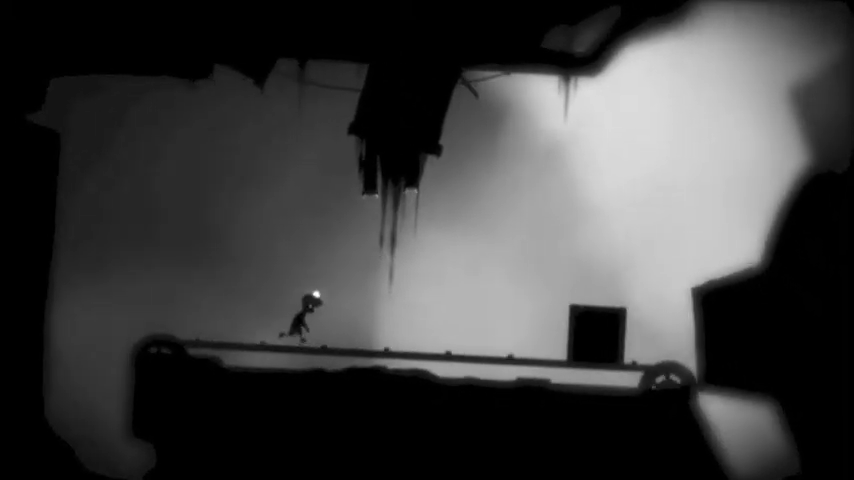
key("Right")
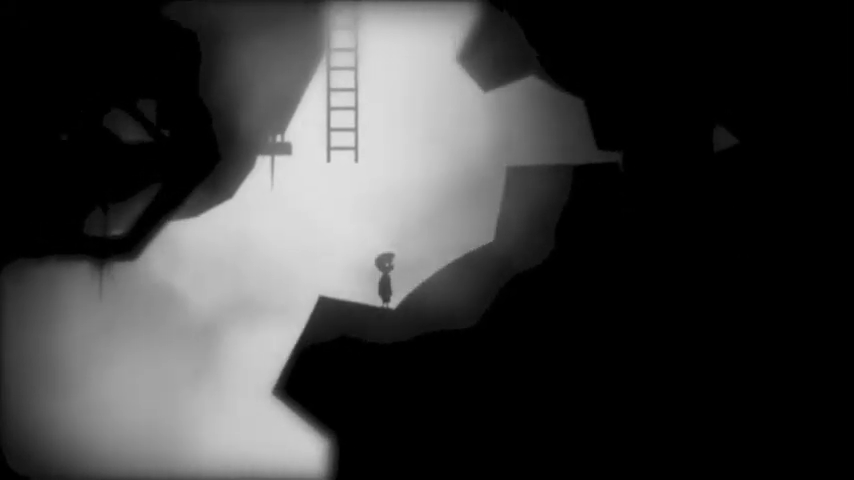
key("Left")
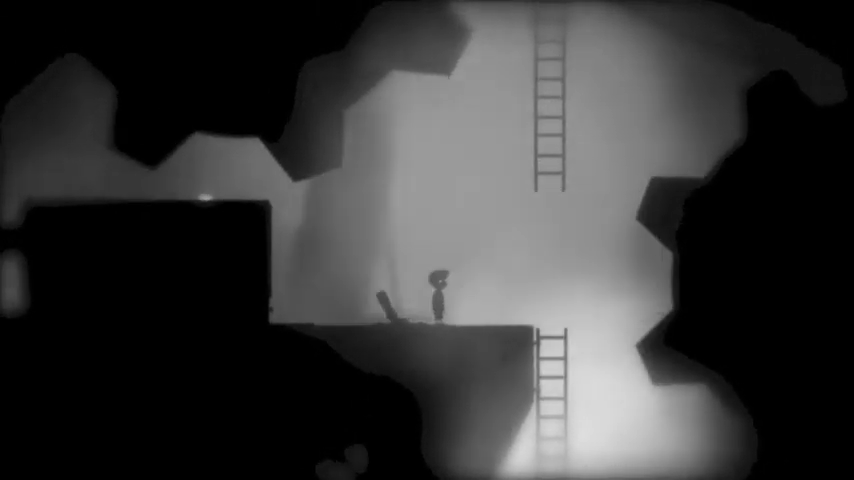
key("Left")
key("ctrl")
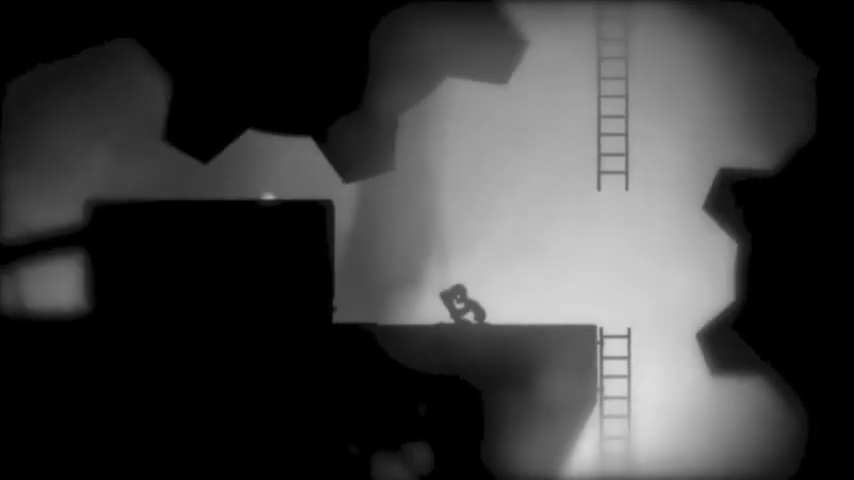
key("Right")
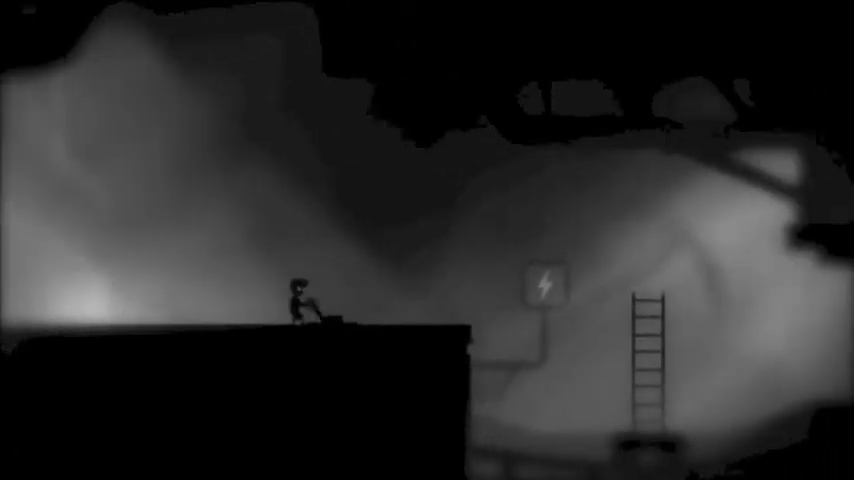
key("Right")
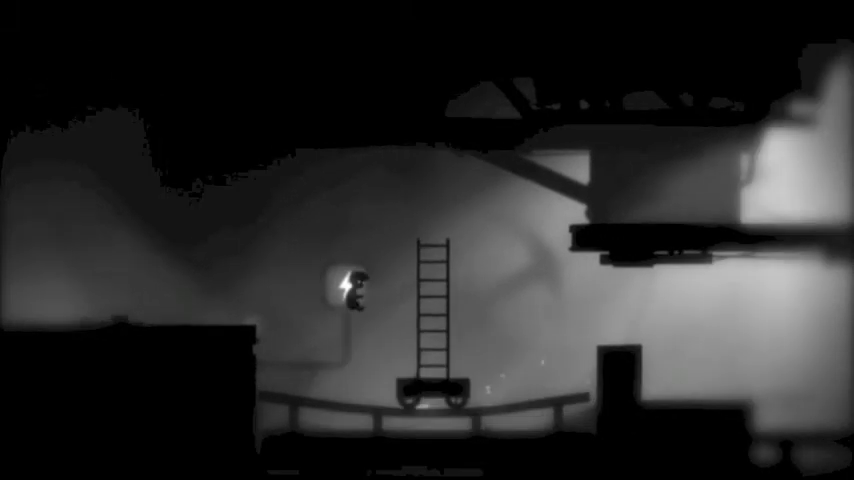
key("Right")
key("Up")
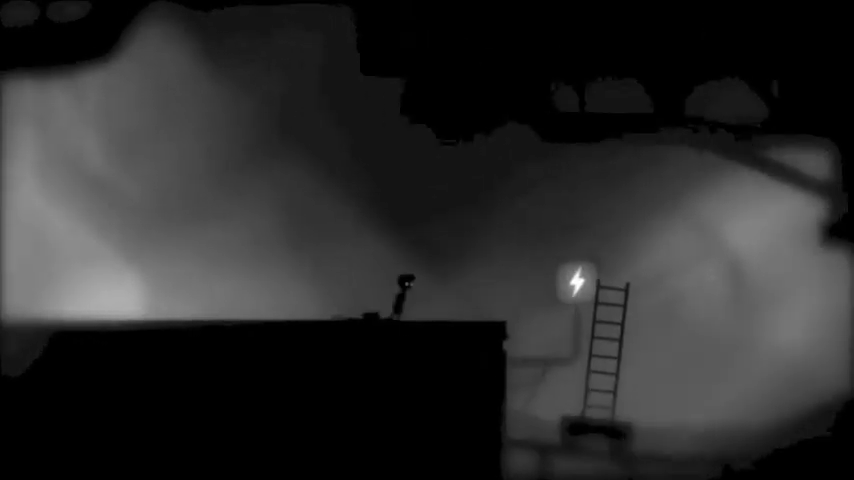
key("Right")
key("Up")
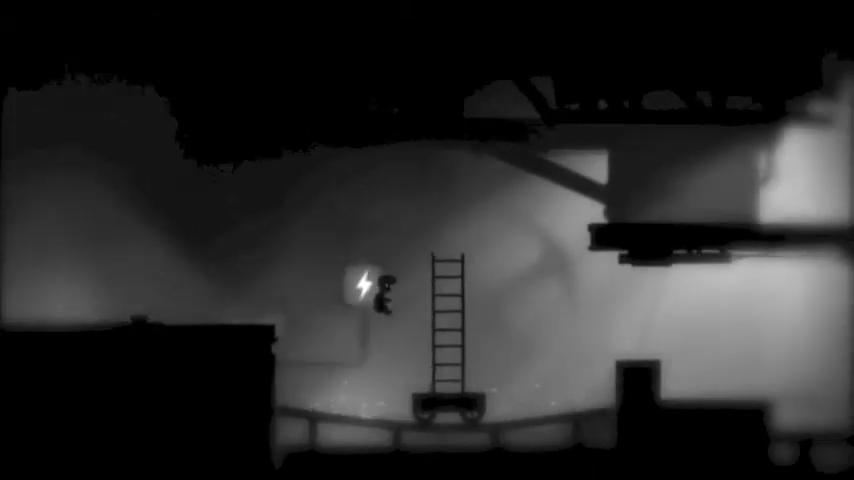
key("Right")
key("Up")
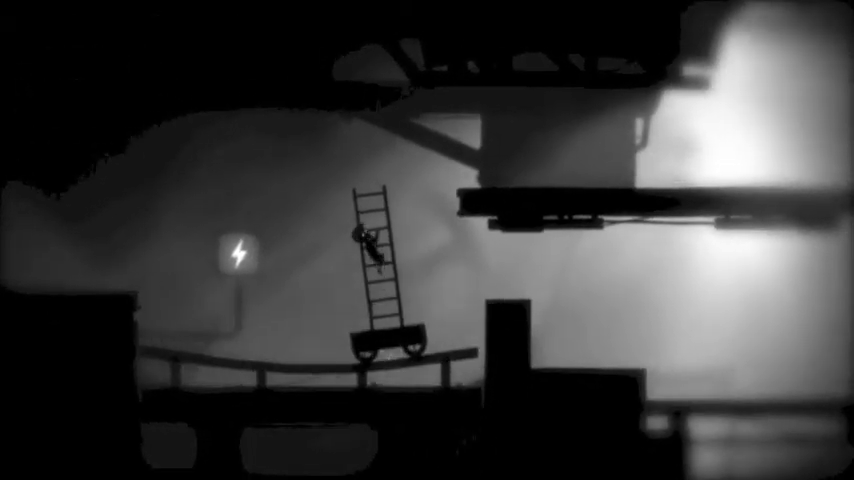
key("Up")
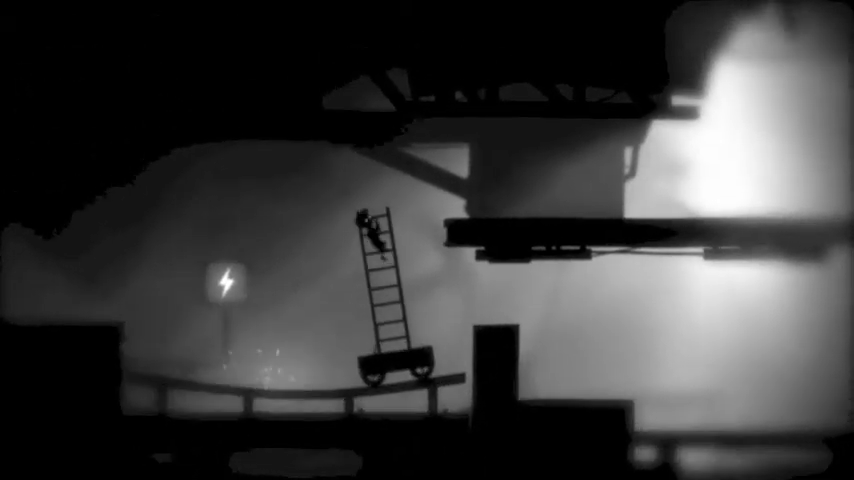
key("Right")
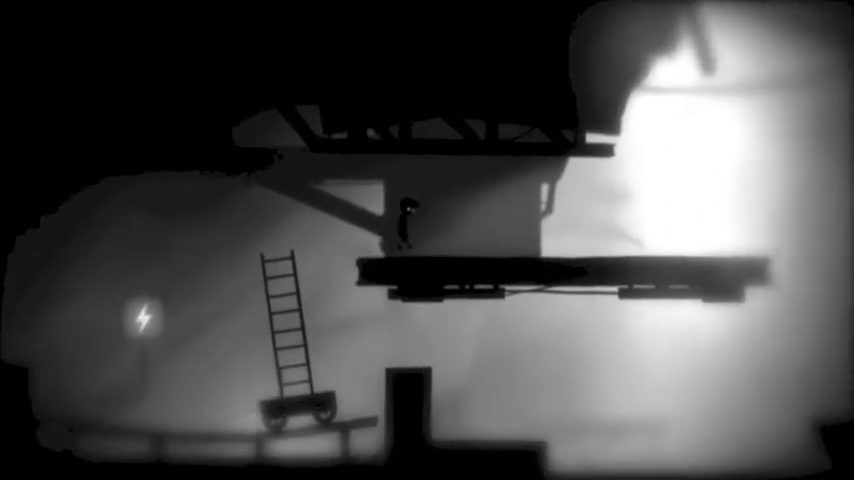
key("Right")
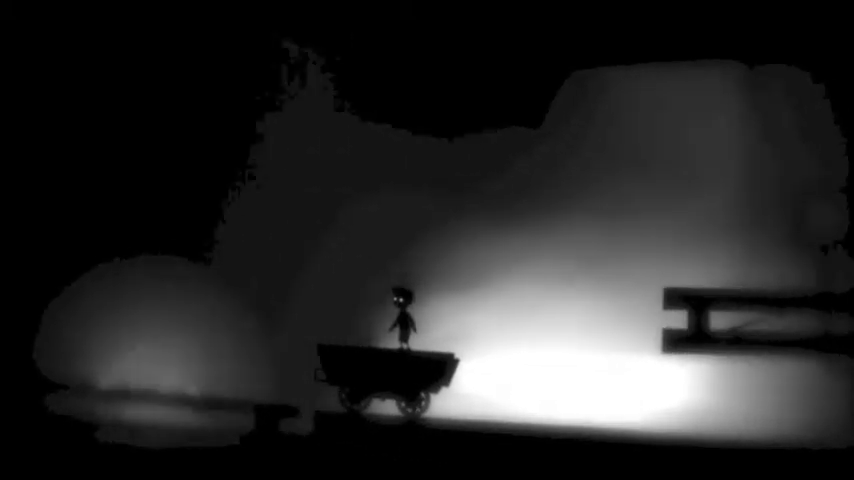
key("Up")
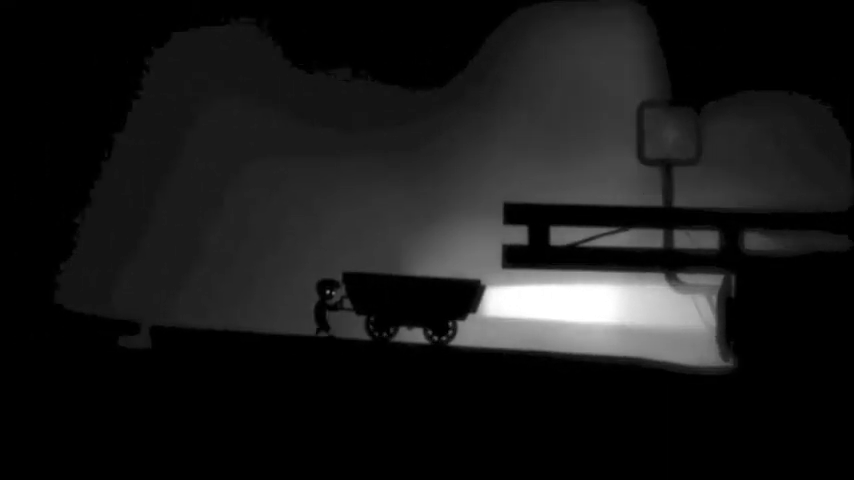
key("Up")
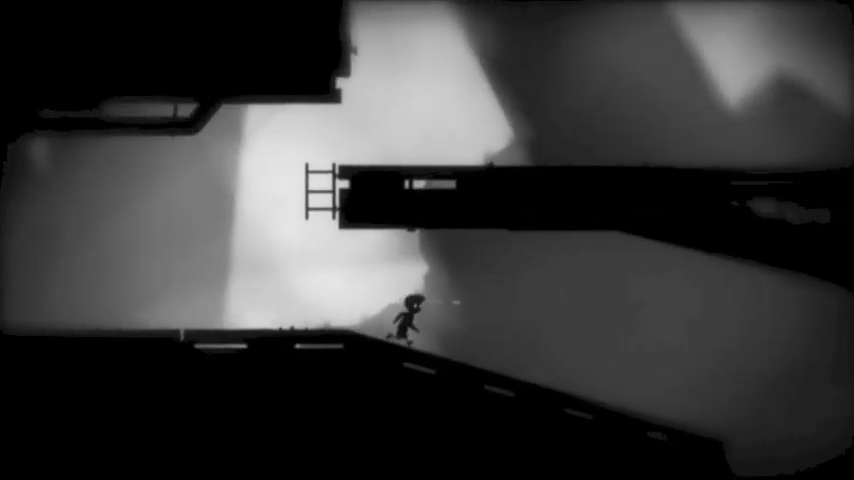
key("Right")
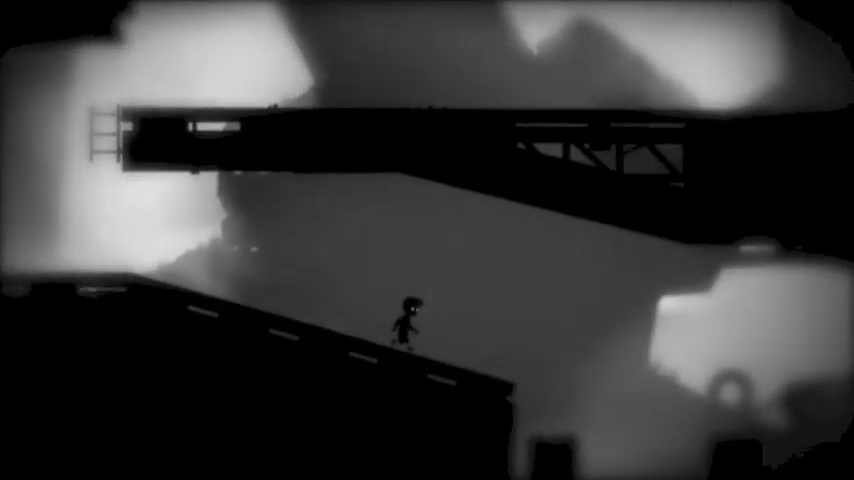